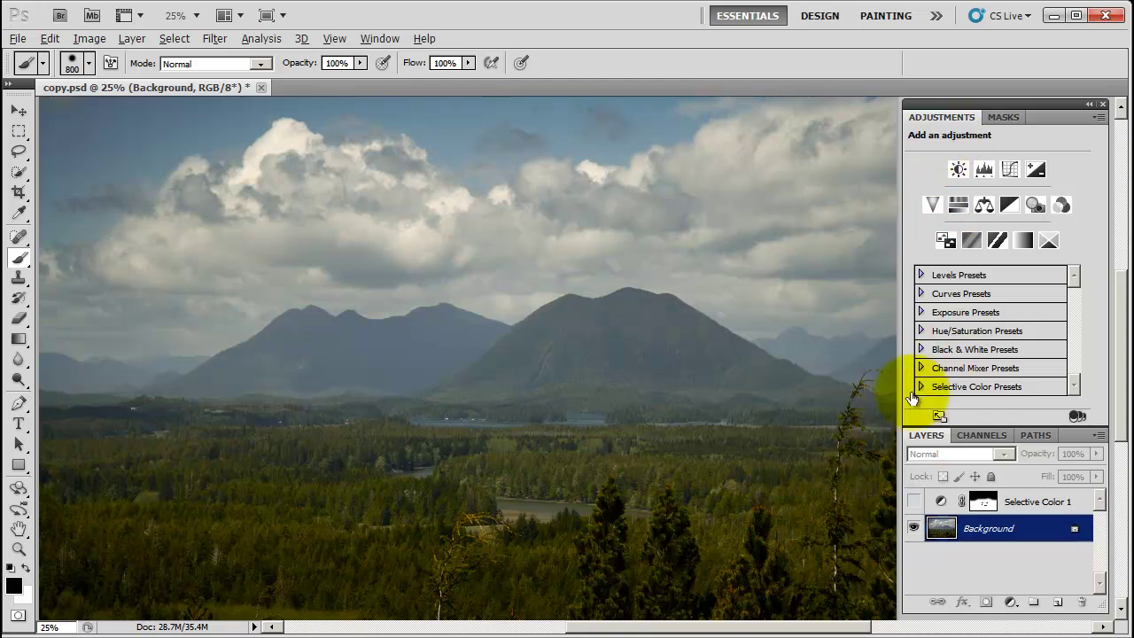
Step: Toggle the visibility of the Selective Color 1 layer repeatedly to compare the landscape with and without it, leaving it hidden
left_click(914, 502)
left_click(914, 502)
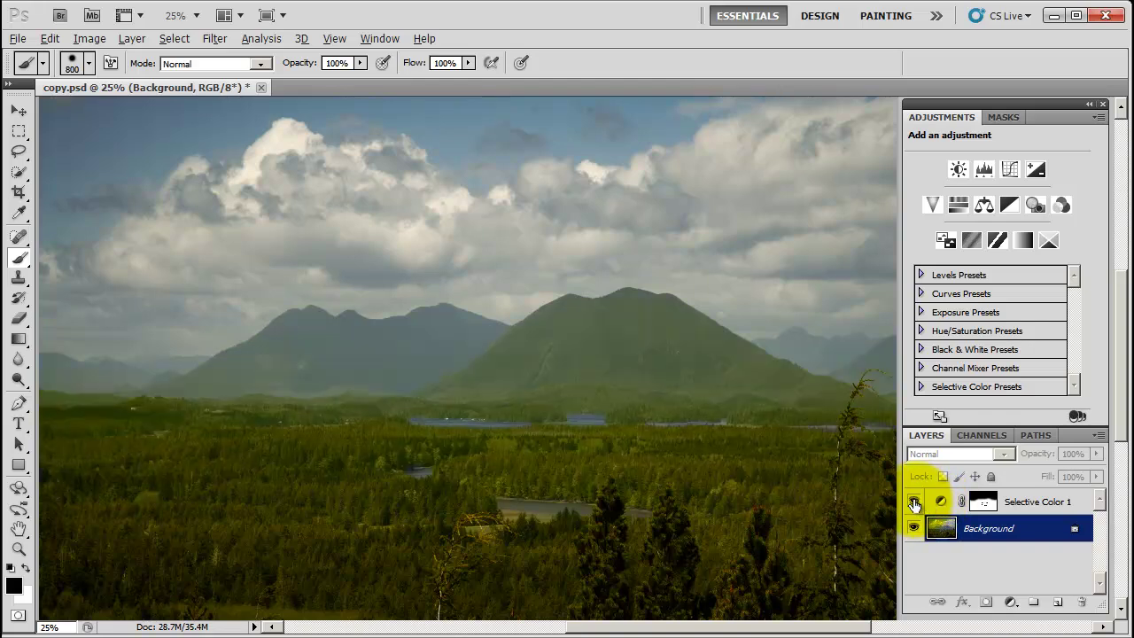
left_click(914, 502)
left_click(914, 503)
left_click(914, 503)
left_click(914, 502)
left_click(914, 502)
left_click(914, 502)
left_click(915, 502)
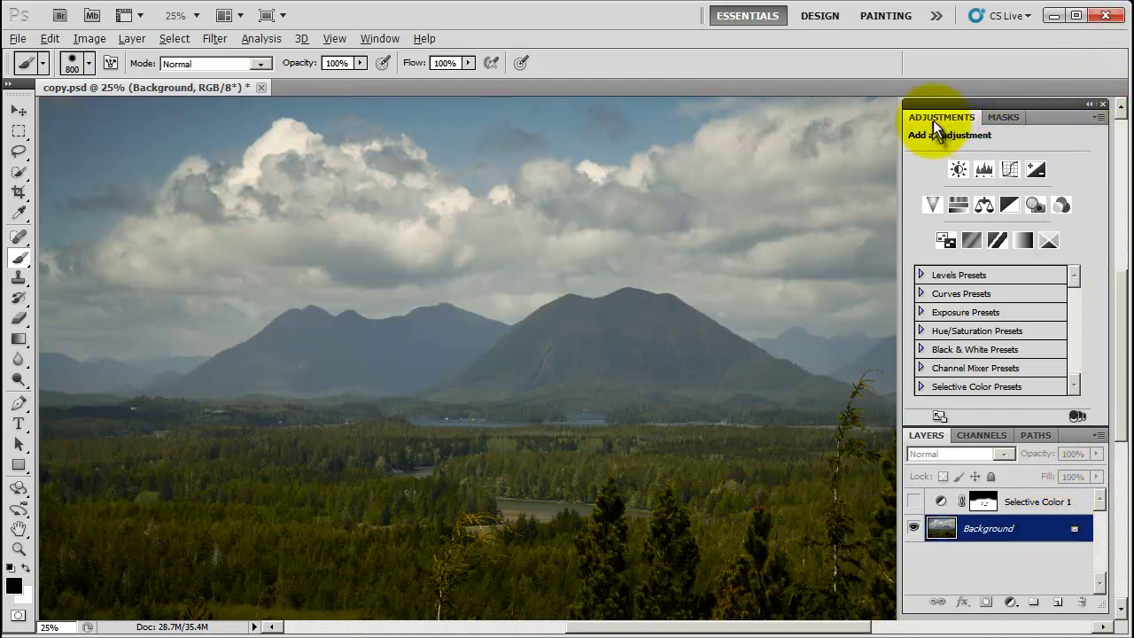
Step: Add a Selective Color adjustment layer above the Background and set Yellow to +10% for the Whites
left_click(1047, 240)
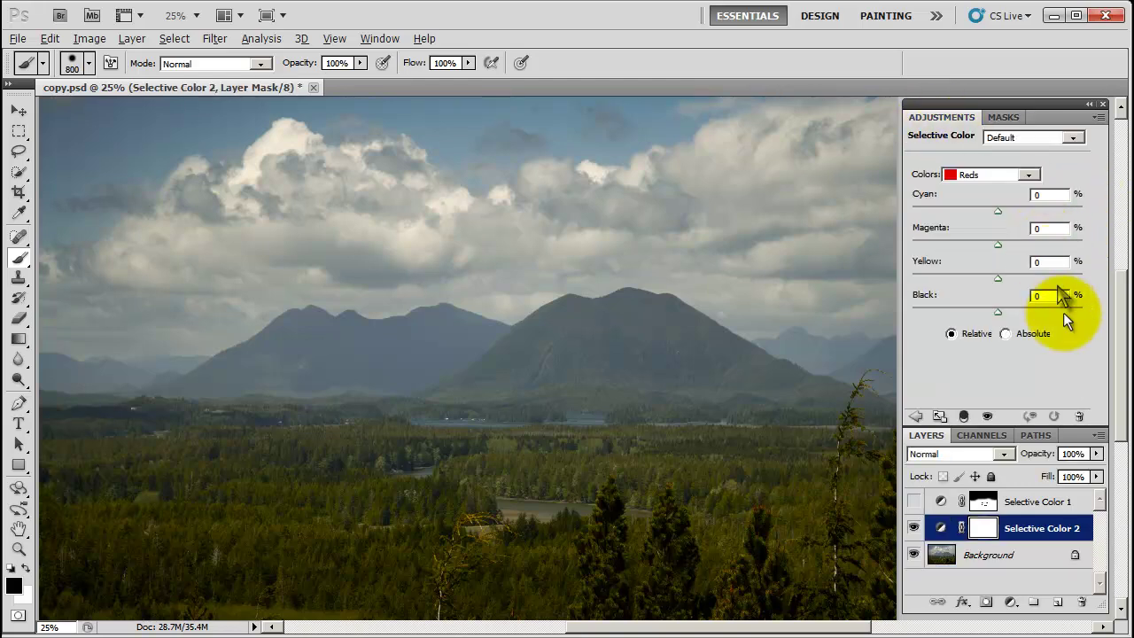
left_click(1032, 176)
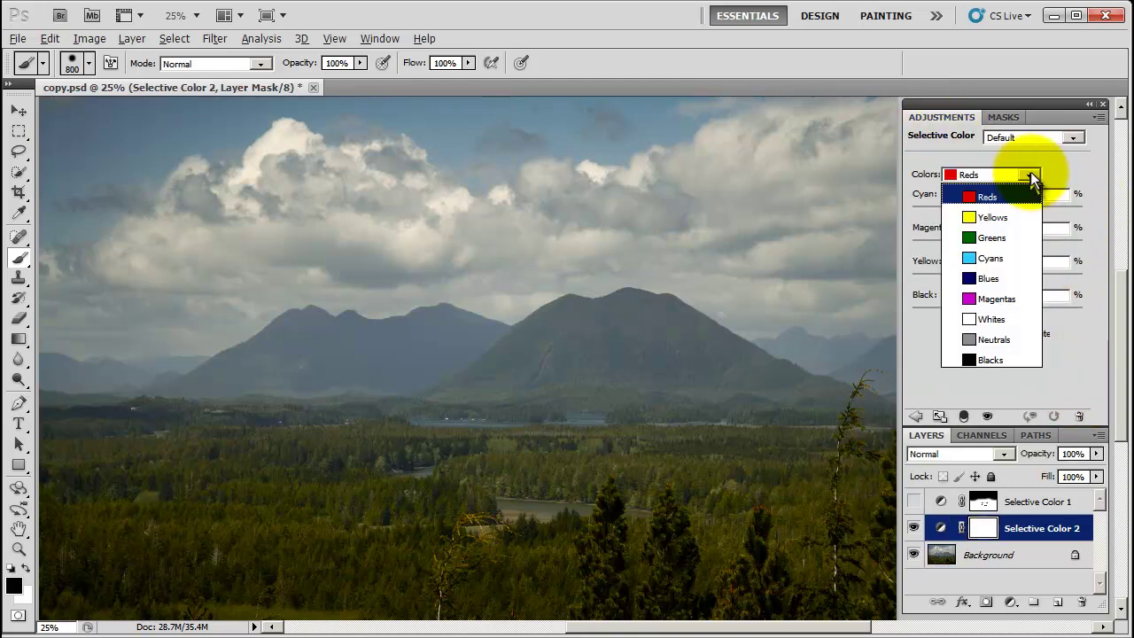
left_click(1014, 321)
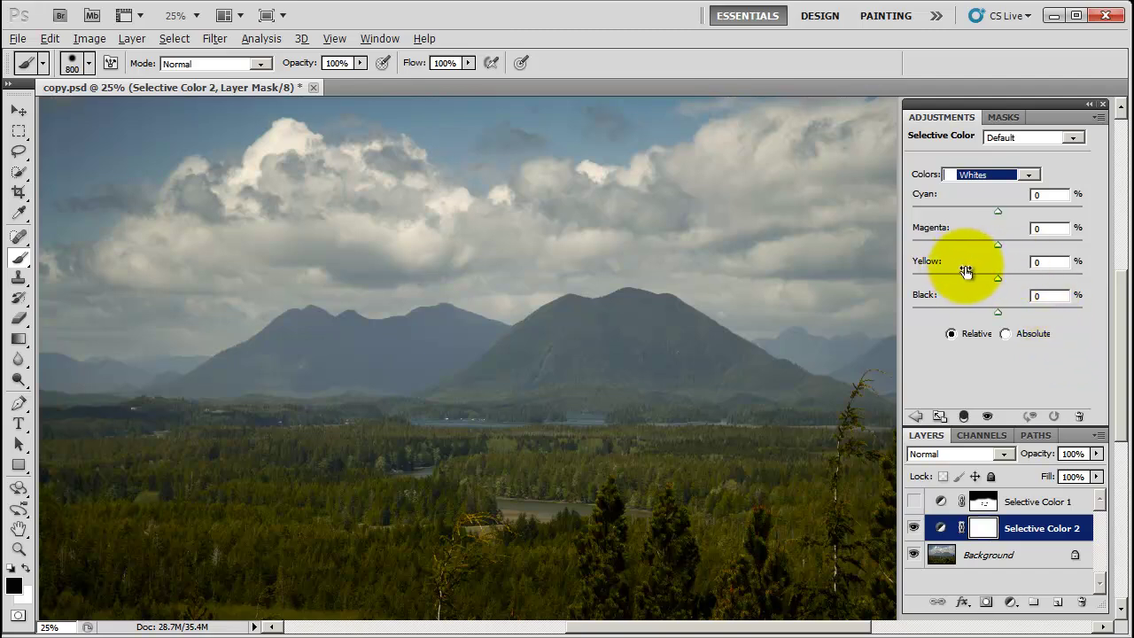
left_click(1045, 262)
left_click_drag(999, 277, 1011, 277)
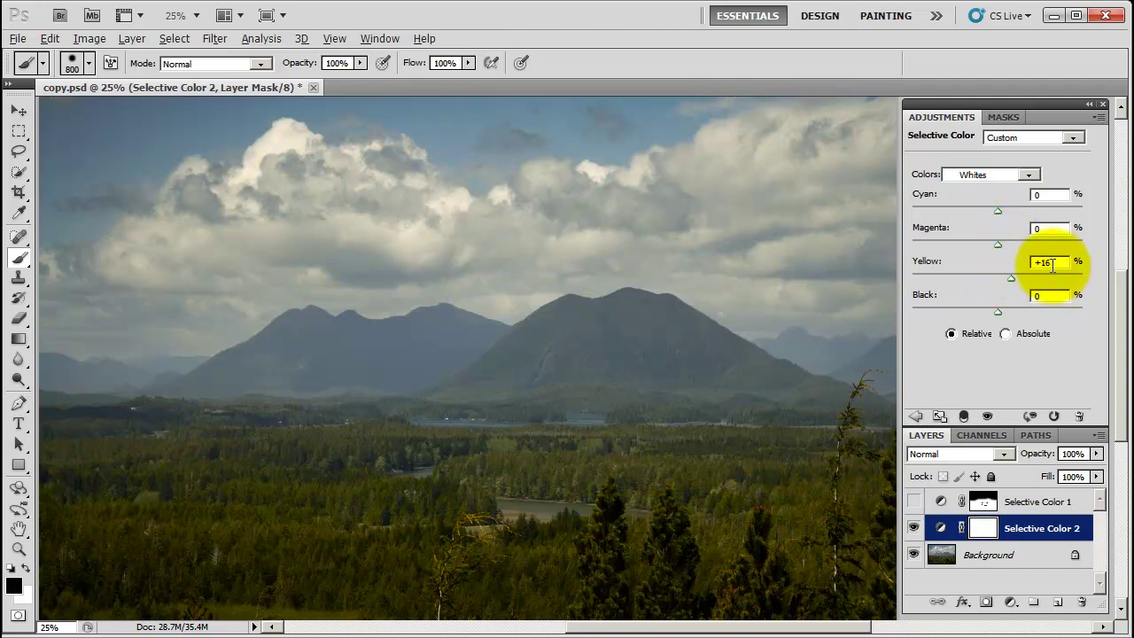
type("10")
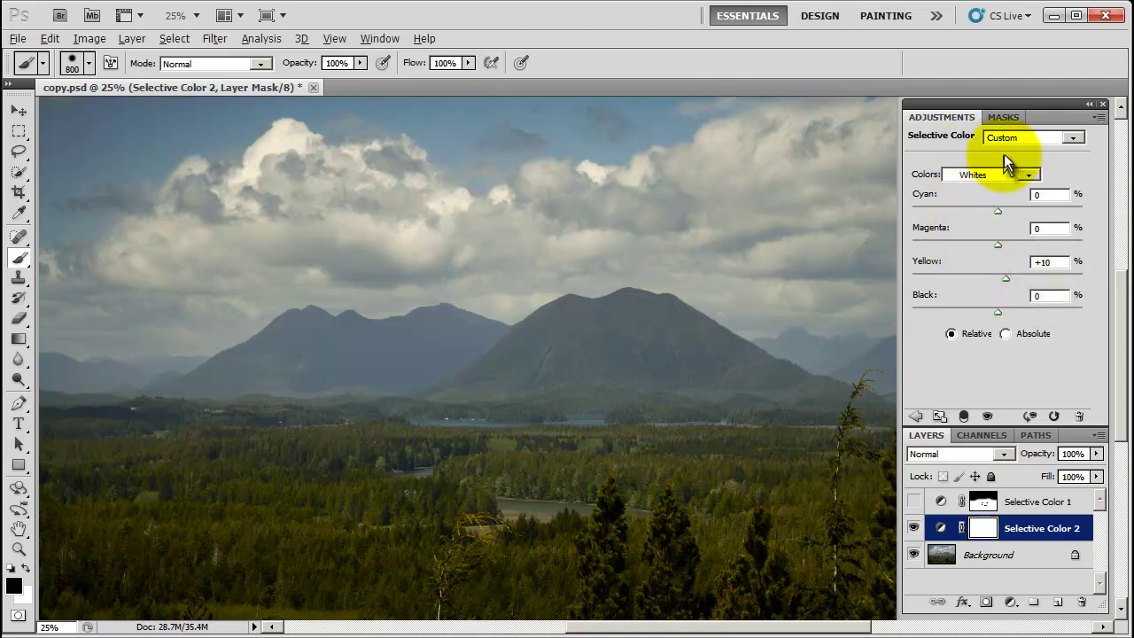
Step: Set Yellow to +50% for the Blacks in the Selective Color 2 adjustment
left_click(1026, 178)
left_click(1008, 363)
left_click_drag(999, 276, 1020, 276)
left_click(1047, 264)
type("50")
key("Tab")
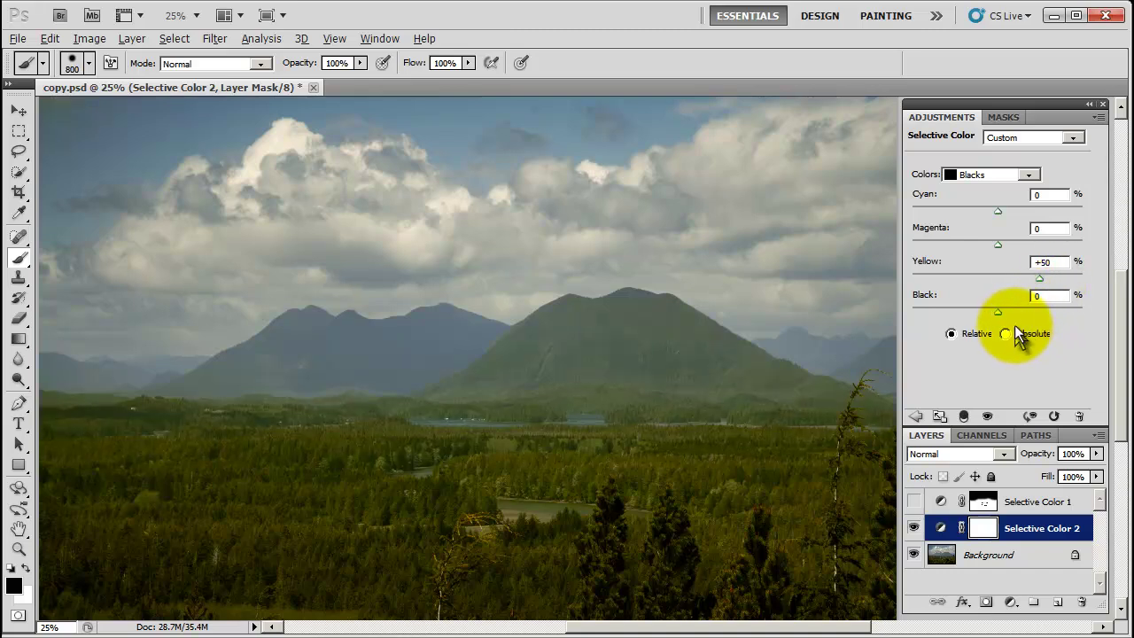
Step: Switch the Selective Color 2 adjustment to the Neutrals range and set its method to Absolute
left_click(1023, 180)
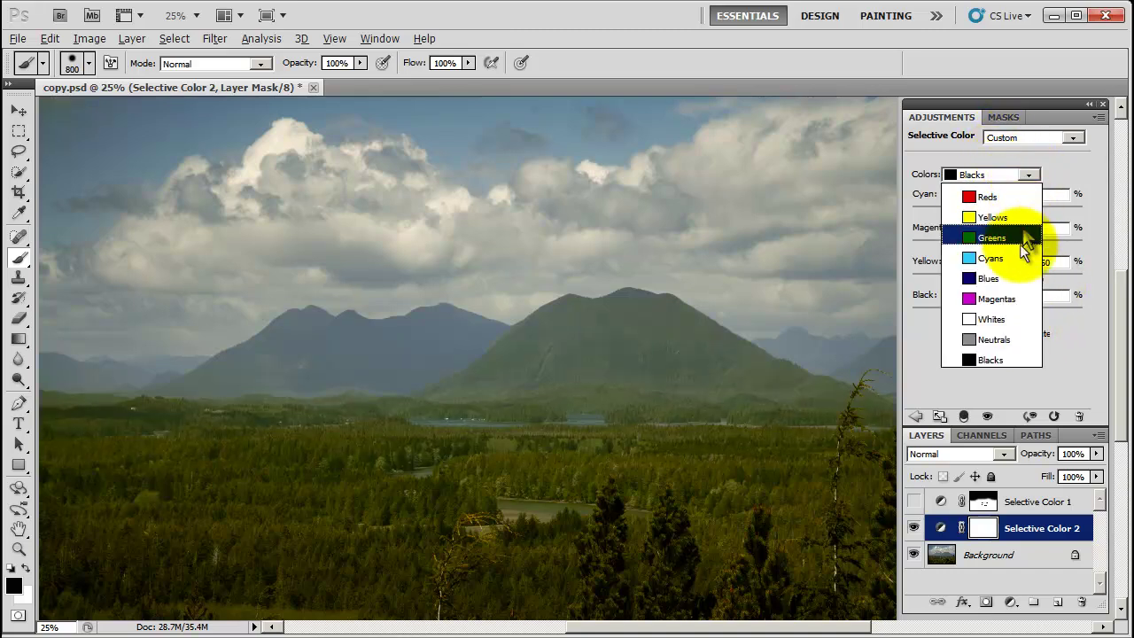
left_click(999, 336)
left_click(1005, 333)
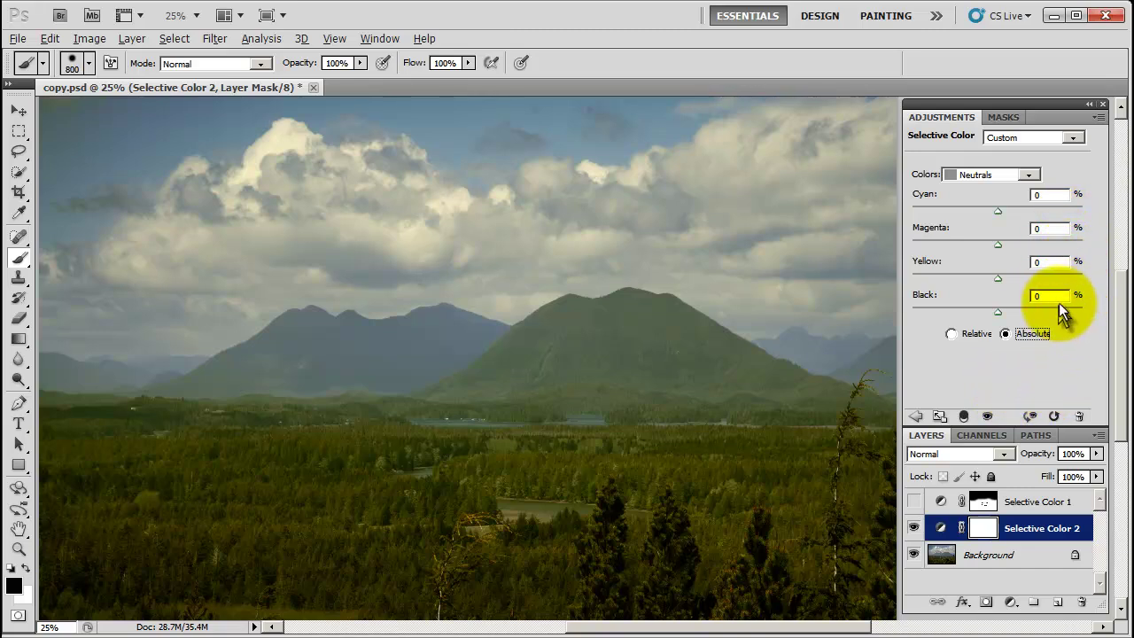
Step: Try raising Yellow for the Neutrals gradually to +10%
left_click(1039, 261)
key("Up")
key("Up")
key("Up")
key("Up")
key("Up")
key("Up")
key("Up")
key("Up")
key("Up")
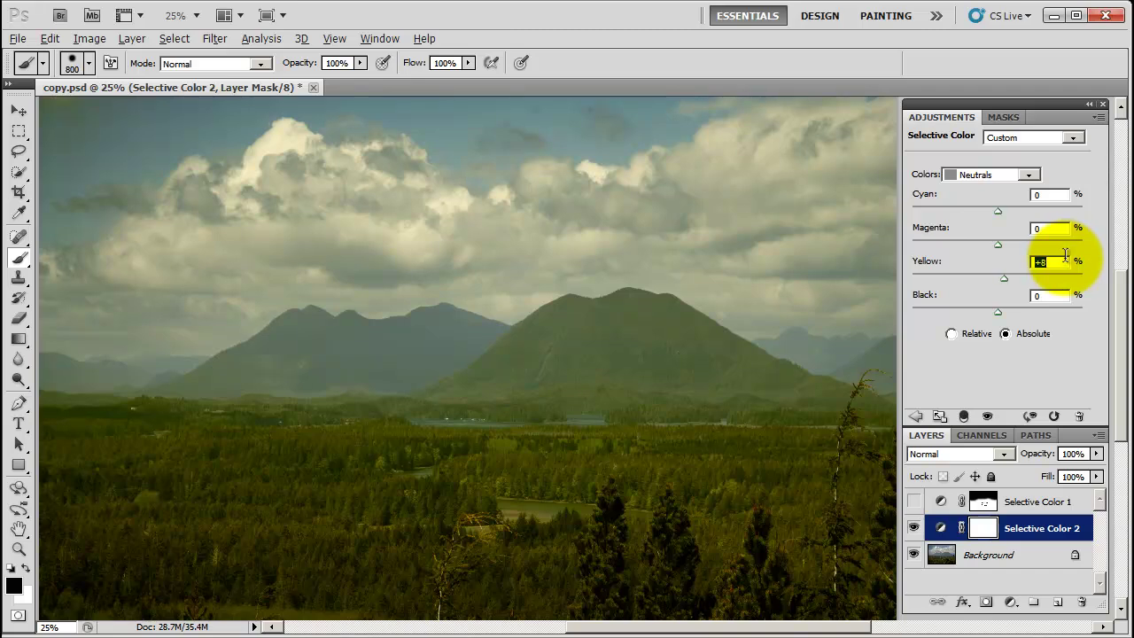
key("Down")
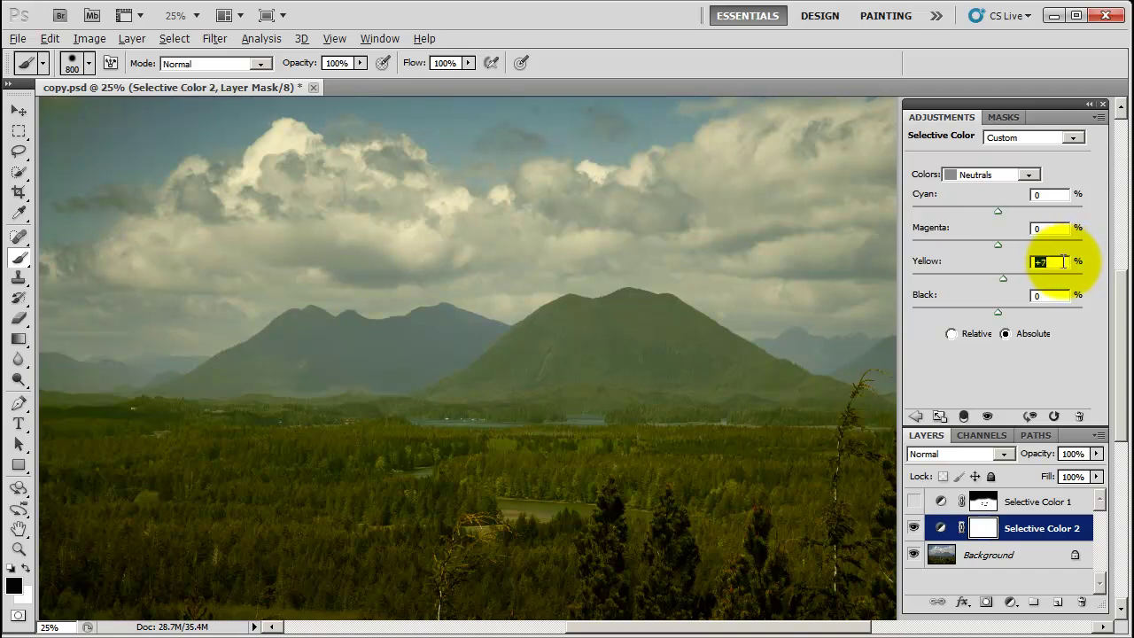
key("Up")
key("Up")
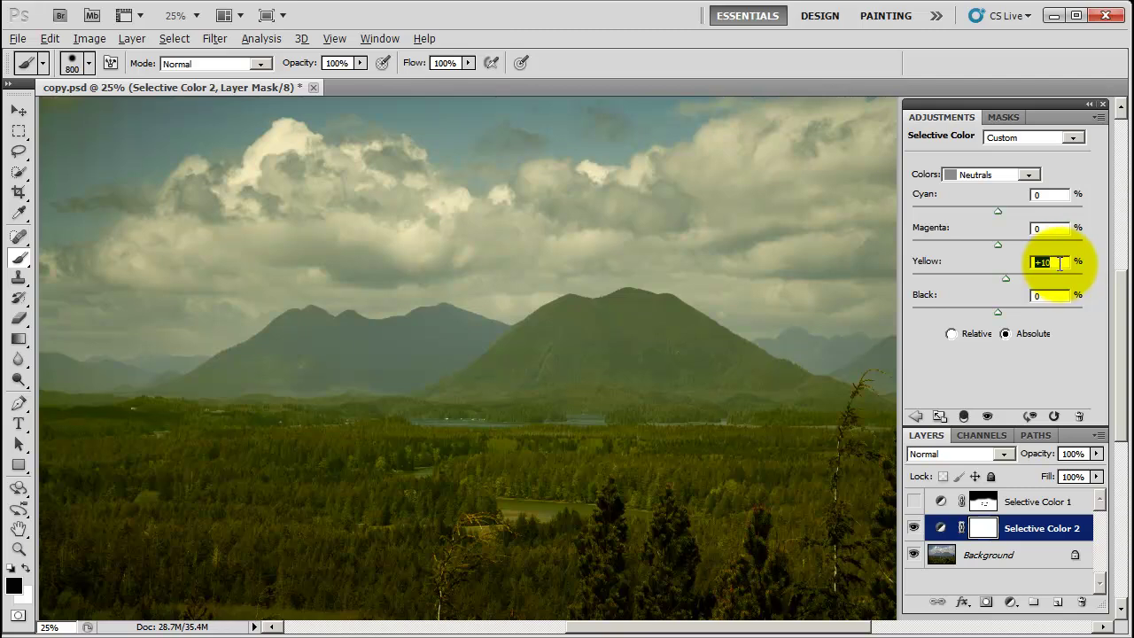
Step: Set Yellow to +4% for the Neutrals
mouse_move(1007, 278)
left_mouse_down()
mouse_move(1028, 281)
mouse_move(991, 279)
mouse_move(1002, 285)
left_mouse_up()
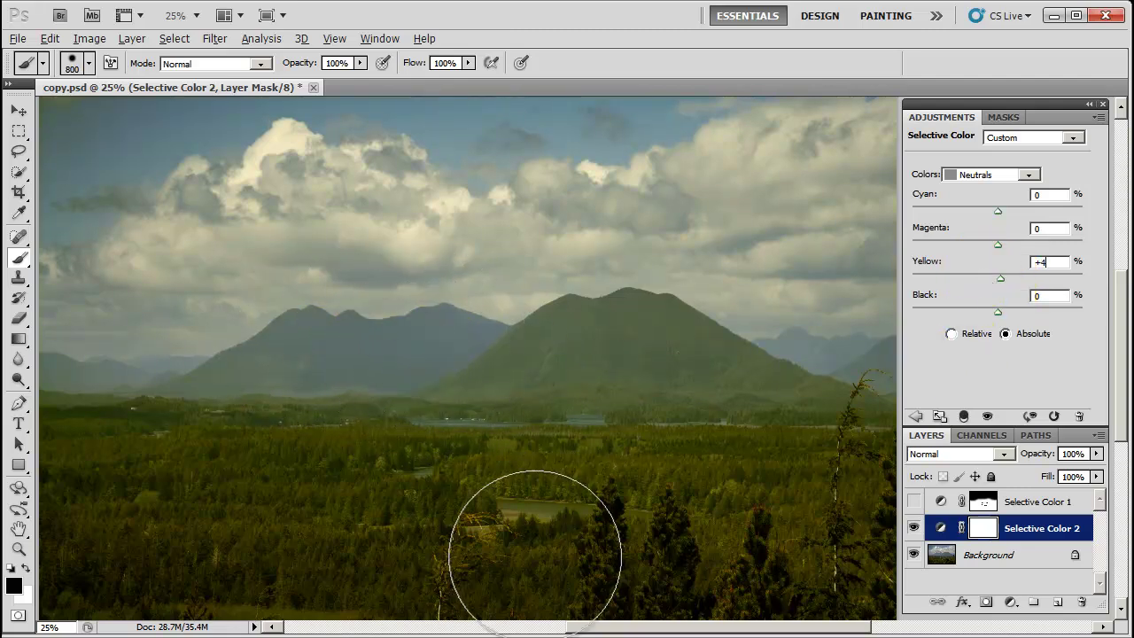
mouse_move(413, 217)
left_mouse_down()
mouse_move(582, 189)
mouse_move(455, 207)
mouse_move(562, 204)
left_mouse_up()
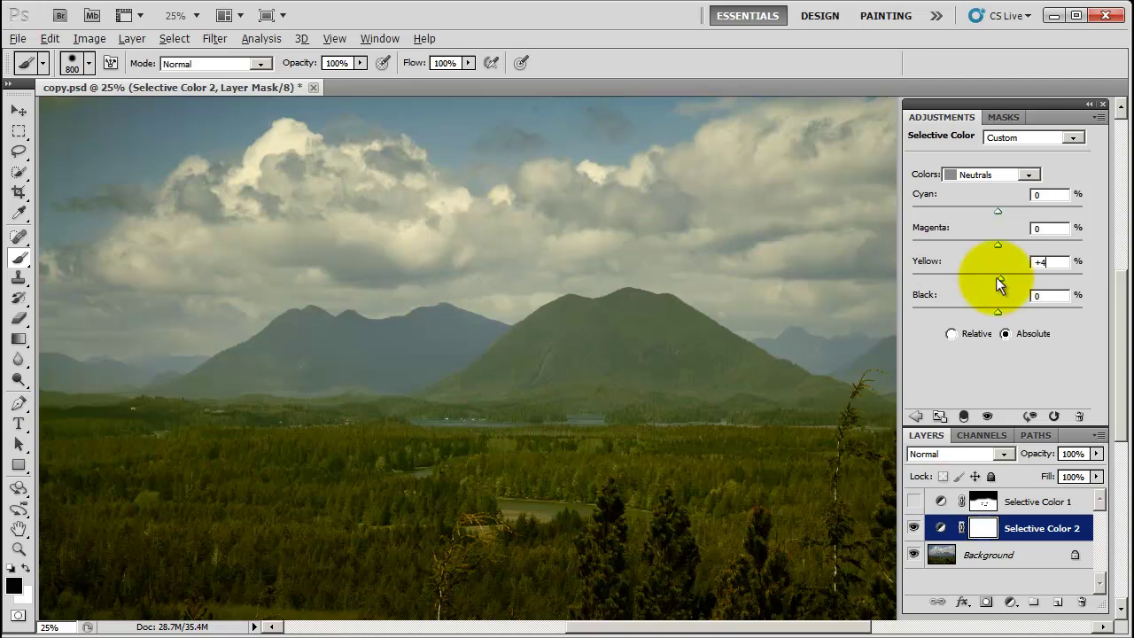
left_click_drag(1001, 276, 1002, 281)
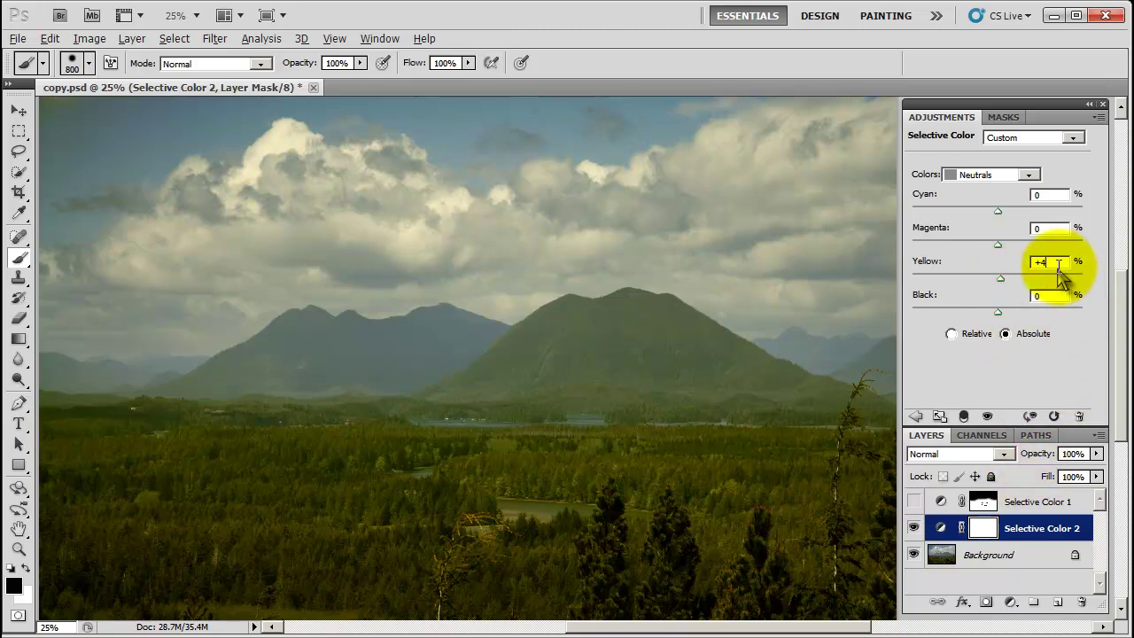
Step: Hide and show the Selective Color 2 layer to compare the image before and after the adjustment
left_click(913, 527)
left_click(913, 528)
left_click(912, 529)
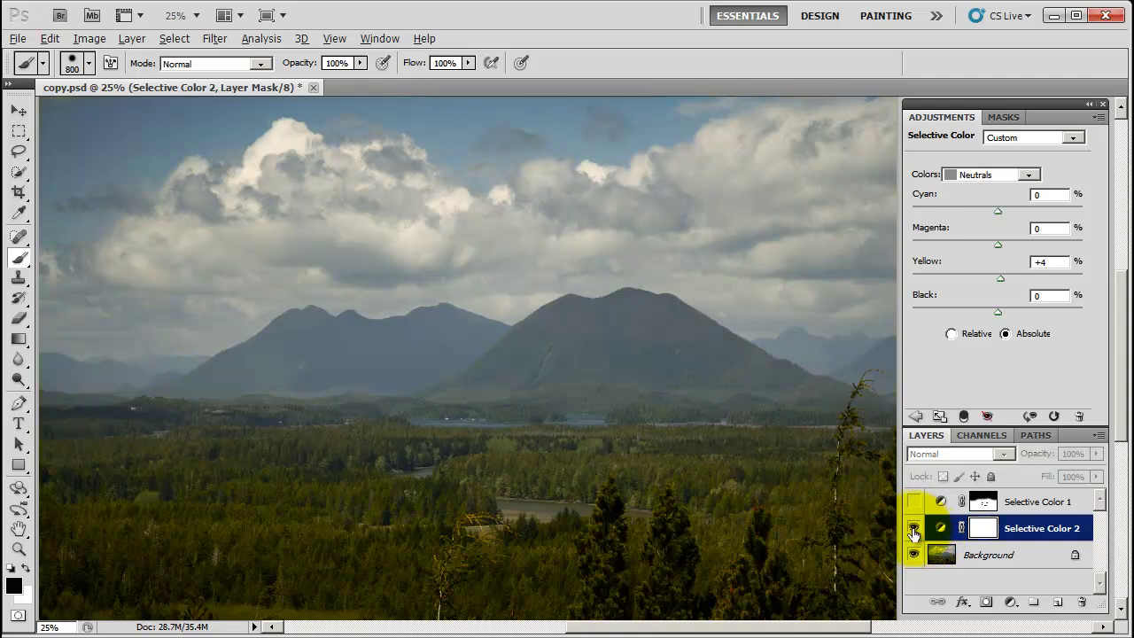
left_click(913, 530)
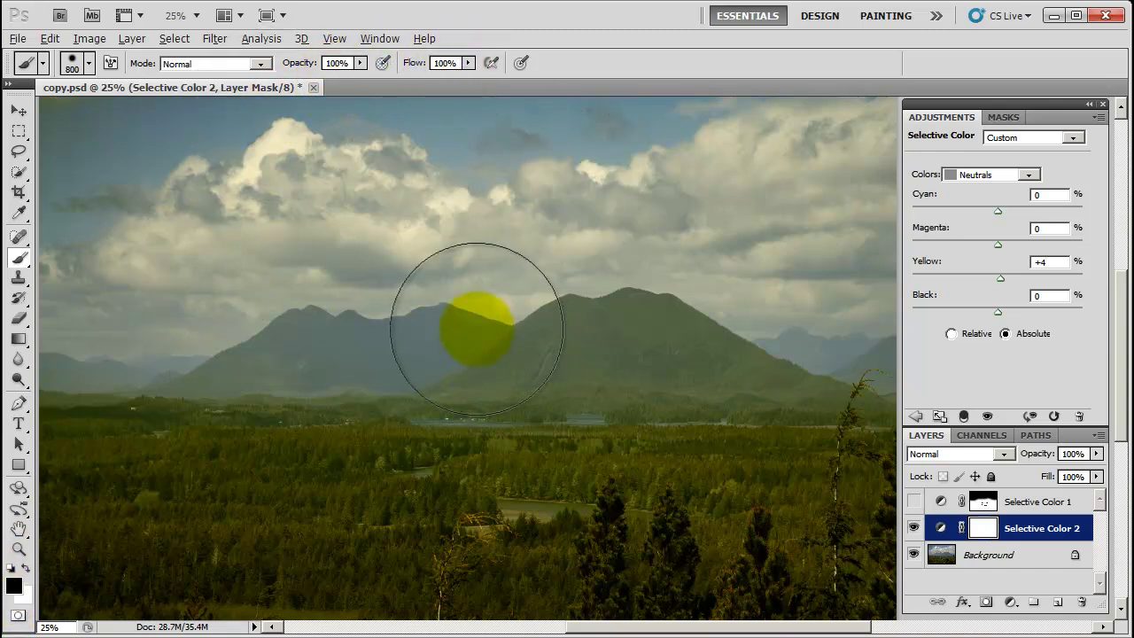
Step: Paint black over the sky and clouds on the Selective Color 2 mask with an 800 px brush at 50% hardness
right_click(480, 318)
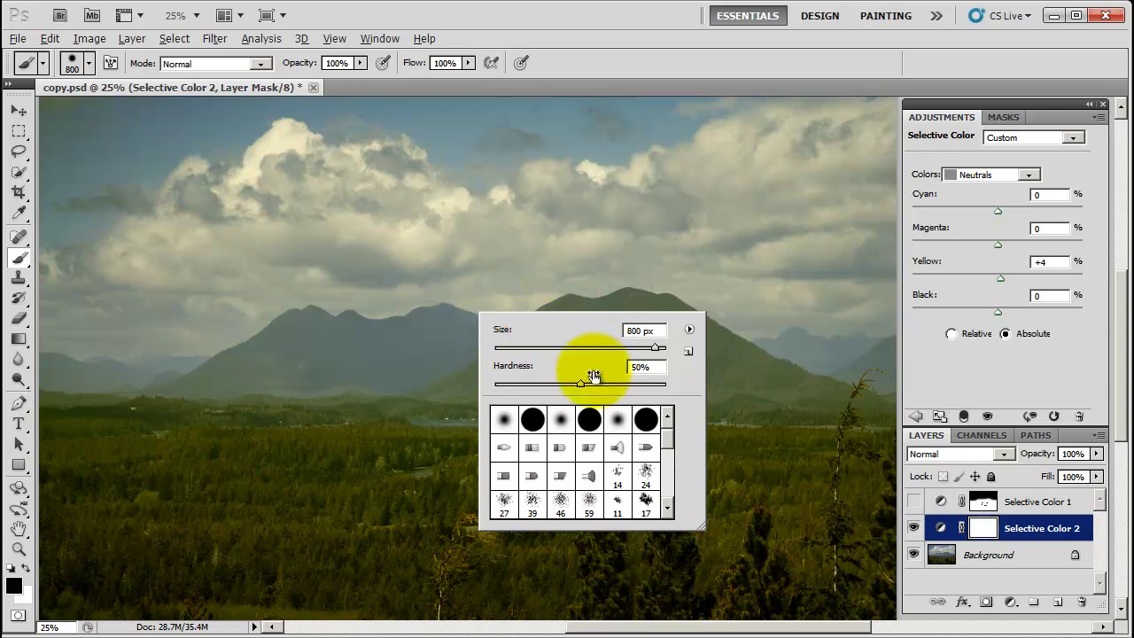
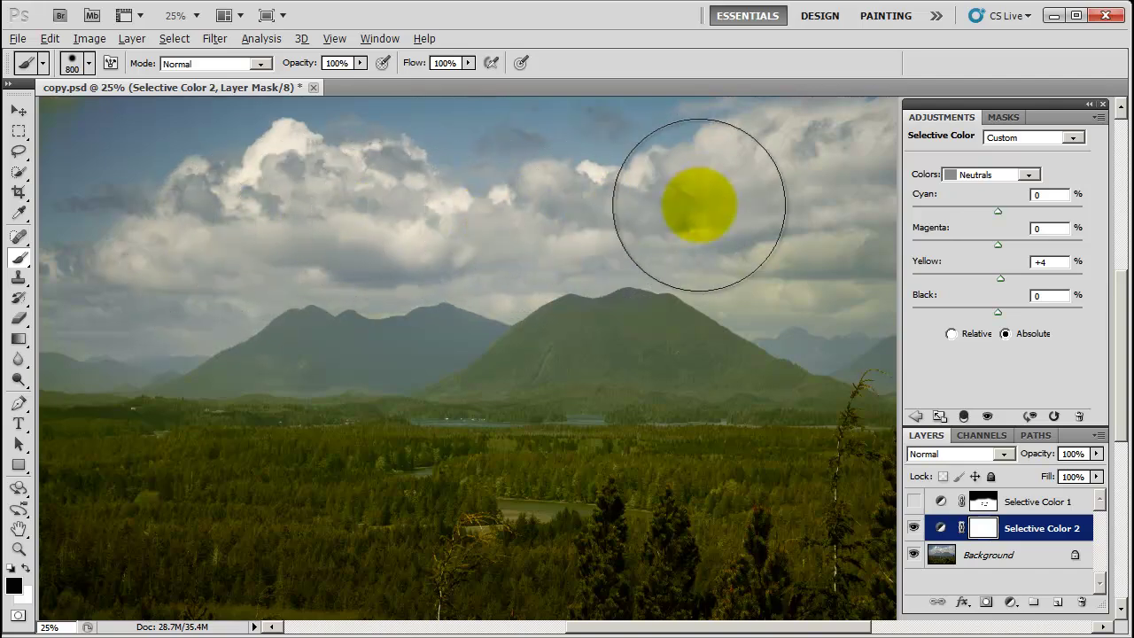
mouse_move(868, 230)
left_mouse_down()
mouse_move(903, 300)
mouse_move(901, 250)
mouse_move(854, 185)
mouse_move(839, 130)
mouse_move(918, 188)
left_mouse_up()
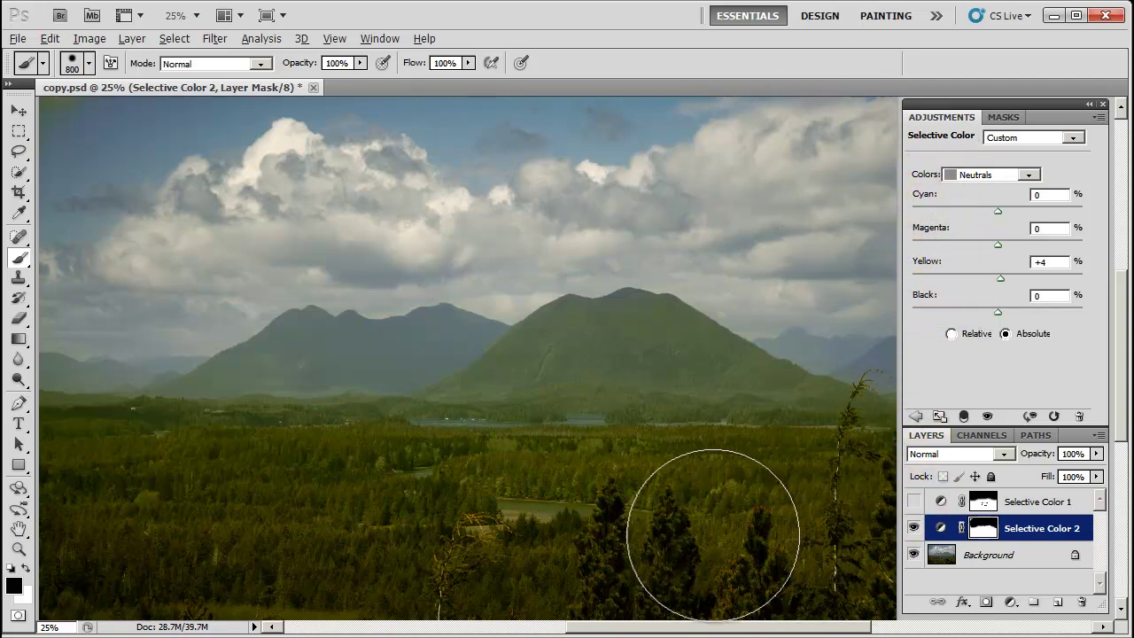
Step: Reduce the brush to about 70 px and paint black on the mask over the strips of water in the valley
key("bracketleft")
key("bracketleft")
key("bracketleft")
key("bracketleft")
key("bracketleft")
key("bracketleft")
key("bracketleft")
key("bracketleft")
key("bracketleft")
key("bracketleft")
key("bracketleft")
key("bracketleft")
mouse_move(443, 426)
left_mouse_down()
mouse_move(590, 417)
mouse_move(391, 426)
mouse_move(672, 423)
mouse_move(574, 386)
mouse_move(468, 381)
mouse_move(467, 416)
mouse_move(423, 422)
mouse_move(598, 424)
mouse_move(568, 420)
mouse_move(684, 412)
mouse_move(655, 425)
mouse_move(788, 428)
mouse_move(684, 421)
mouse_move(773, 431)
left_mouse_up()
key("bracketleft")
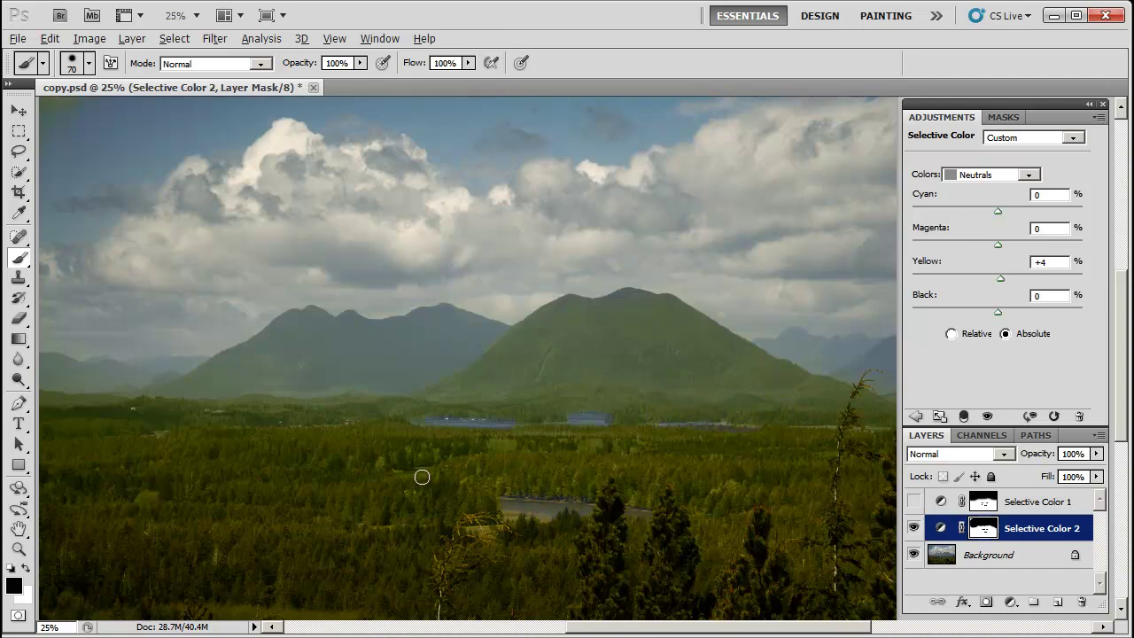
Step: Paint black over the foreground forest on the mask with an 1100 px brush at 54% opacity to weaken the yellow there
left_click(599, 367)
left_click_drag(165, 121, 147, 170)
left_click(360, 63)
left_click_drag(309, 78, 318, 78)
mouse_move(810, 373)
left_mouse_down()
mouse_move(759, 322)
mouse_move(771, 240)
mouse_move(724, 254)
mouse_move(752, 245)
mouse_move(752, 221)
mouse_move(821, 192)
mouse_move(802, 350)
mouse_move(835, 537)
mouse_move(894, 527)
mouse_move(772, 519)
left_mouse_up()
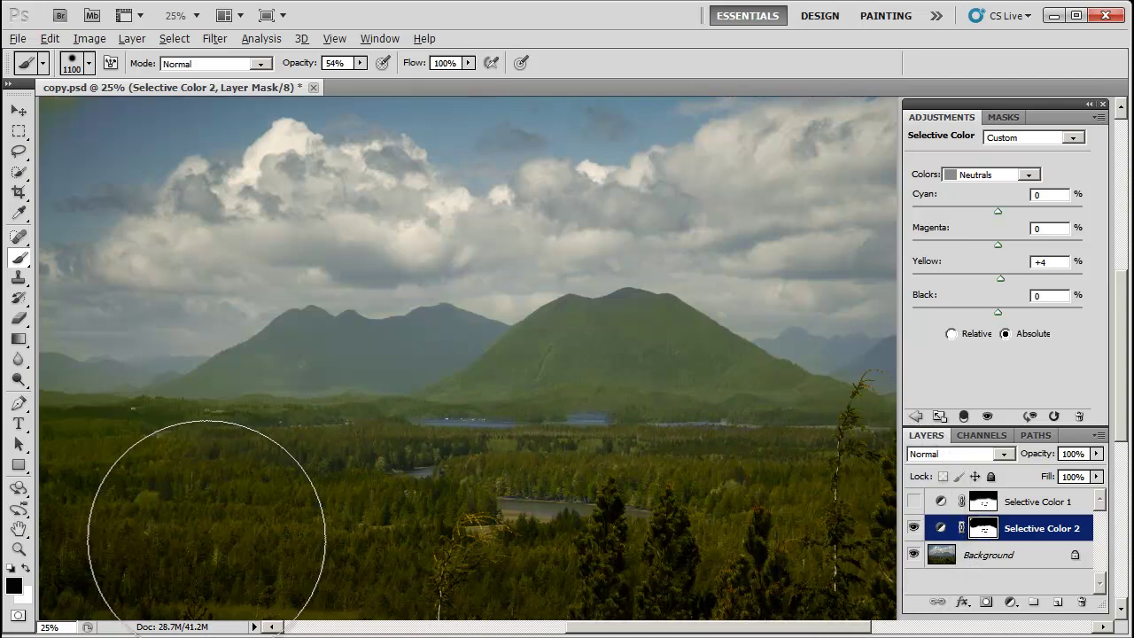
mouse_move(889, 529)
left_mouse_down()
mouse_move(915, 557)
mouse_move(852, 542)
mouse_move(929, 548)
mouse_move(875, 567)
mouse_move(1012, 577)
mouse_move(1121, 489)
mouse_move(1126, 470)
mouse_move(1089, 390)
left_mouse_up()
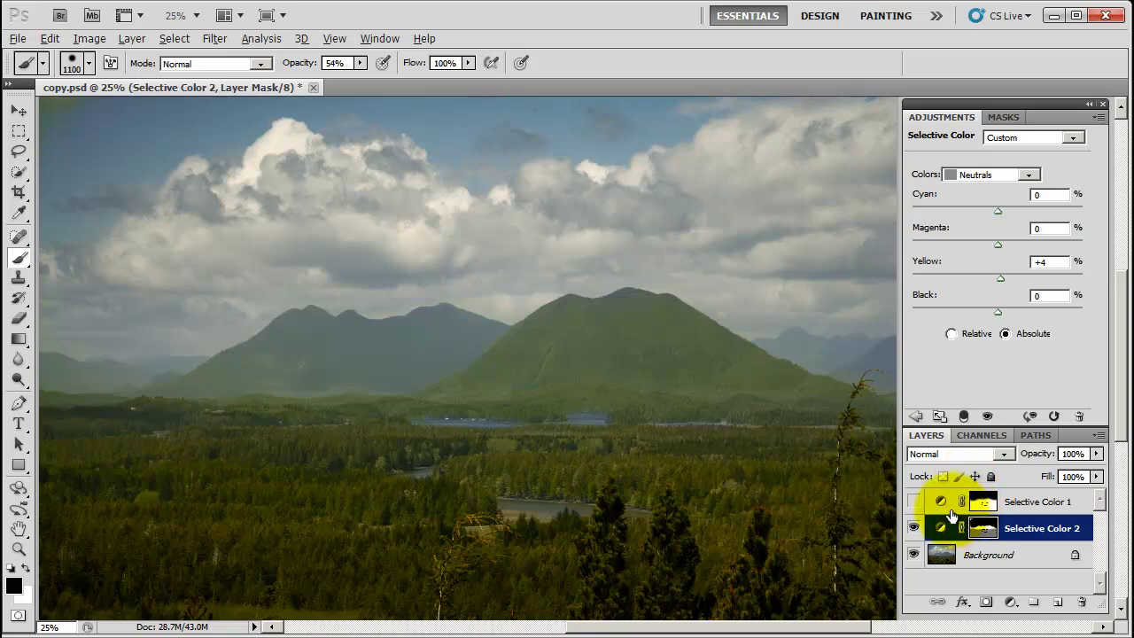
Step: Toggle the visibility of the masked Selective Color 2 layer to compare the final result with the original
left_click(915, 530)
left_click(915, 529)
left_click(916, 533)
left_click(918, 535)
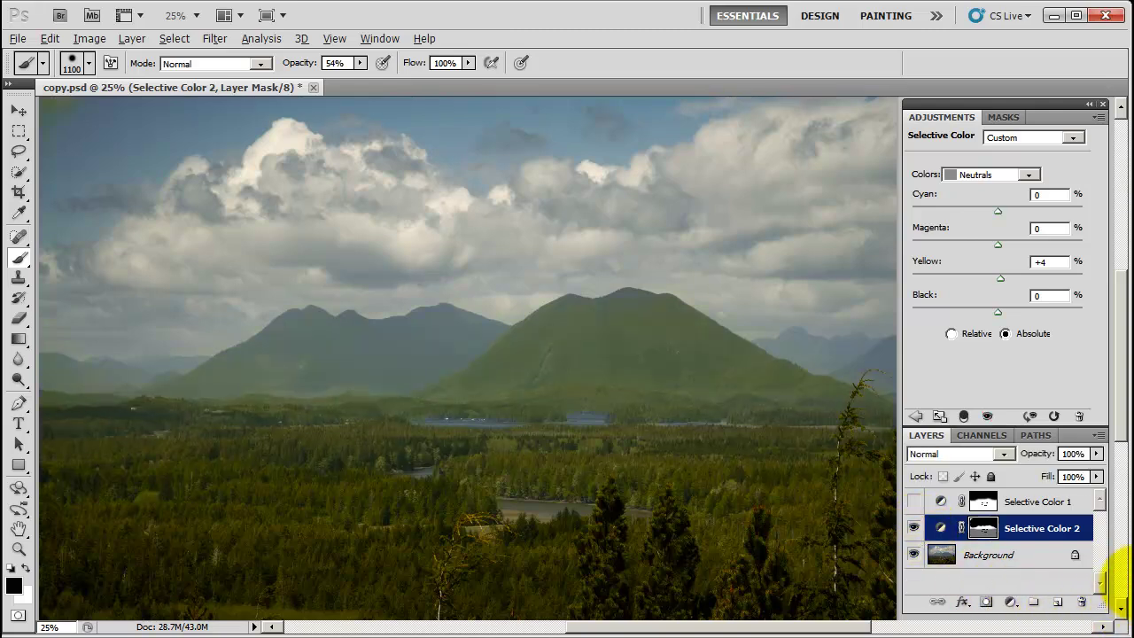